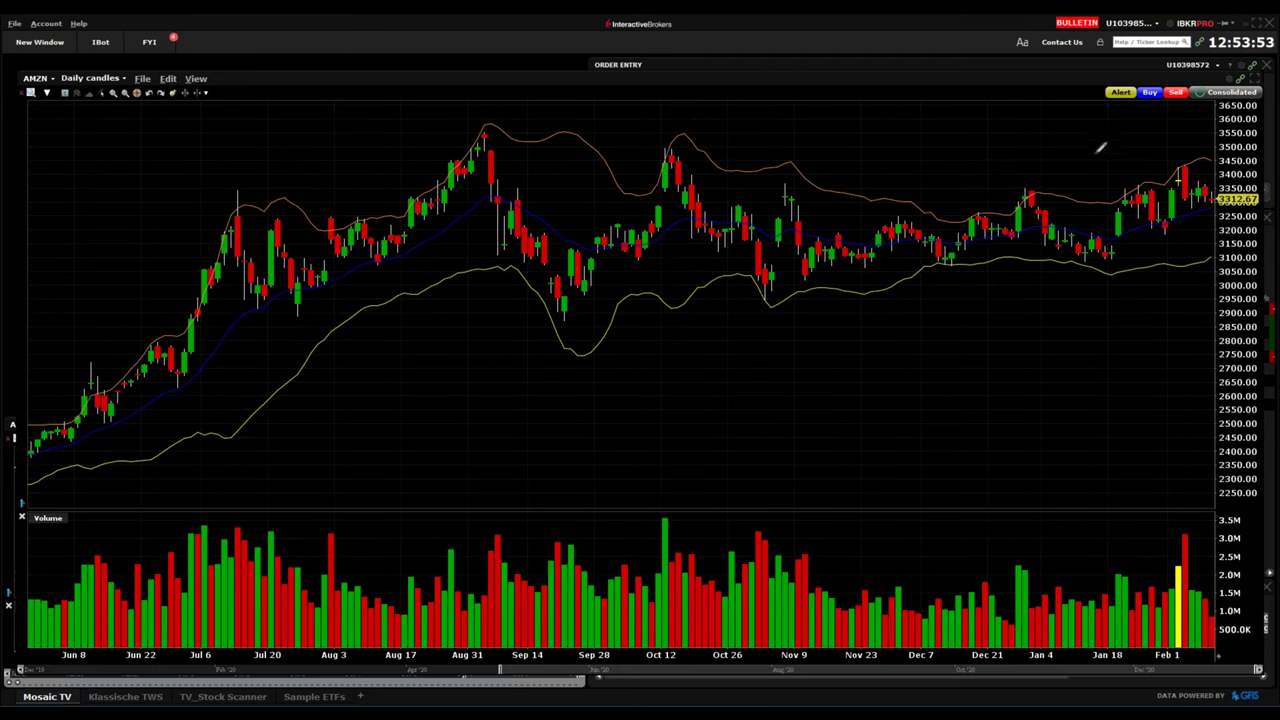
Mark the recent candles and the price levels near 3500 and 2900 on the AMZN daily chart with freehand lines, and clear the markings.
drag(1122, 146, 1150, 188)
mouse_move(1133, 264)
mouse_down()
mouse_move(1162, 222)
mouse_move(1155, 232)
mouse_up()
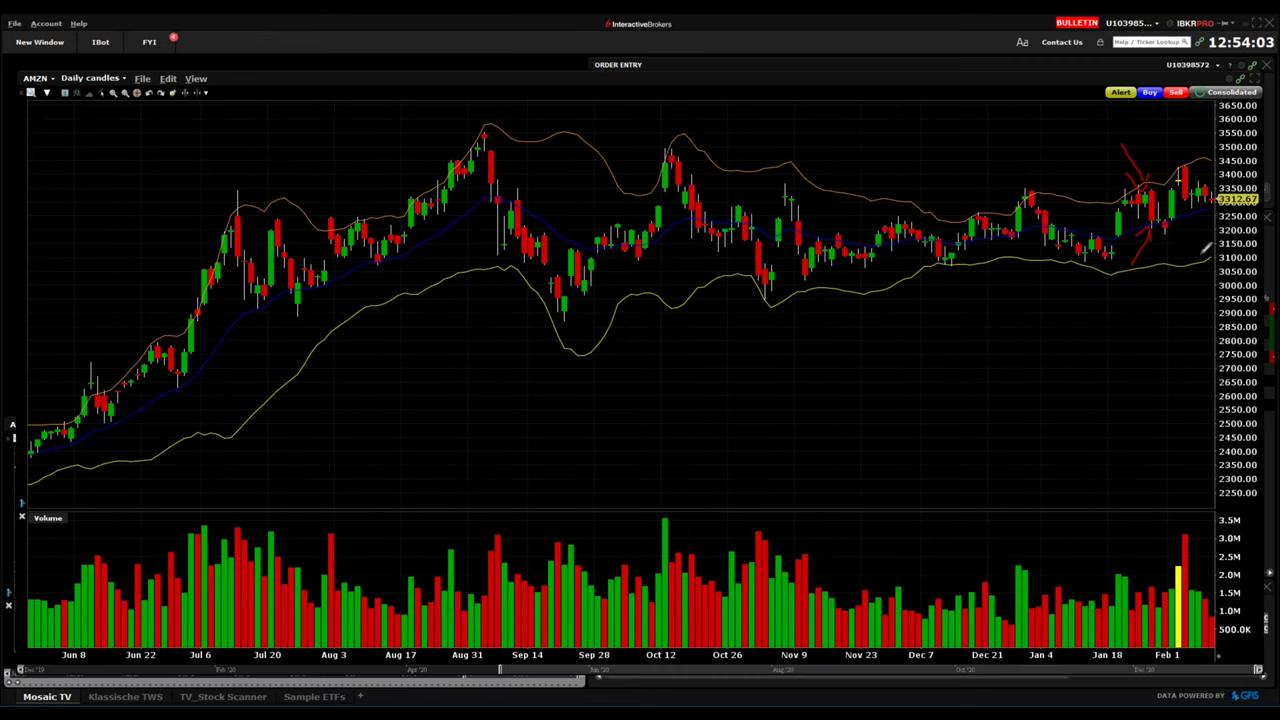
drag(1201, 252, 1186, 179)
drag(464, 137, 1222, 141)
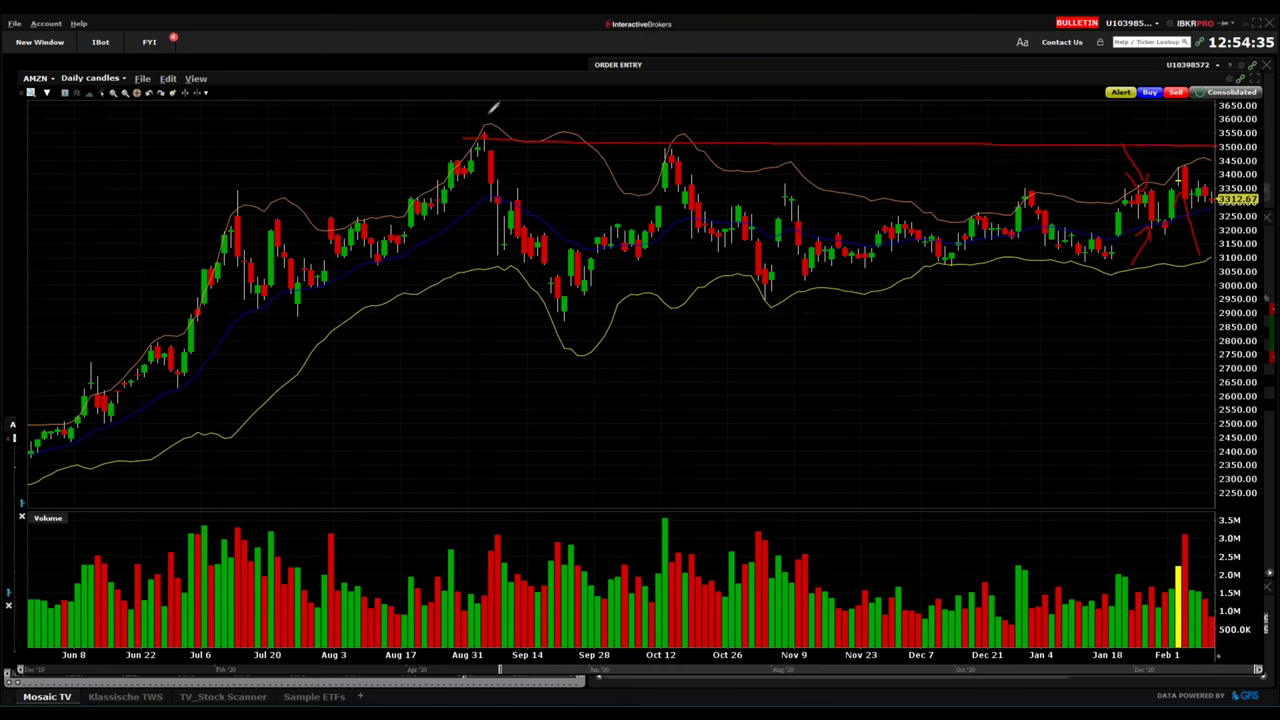
mouse_move(493, 107)
mouse_down()
mouse_move(428, 150)
mouse_move(504, 110)
mouse_move(482, 114)
mouse_up()
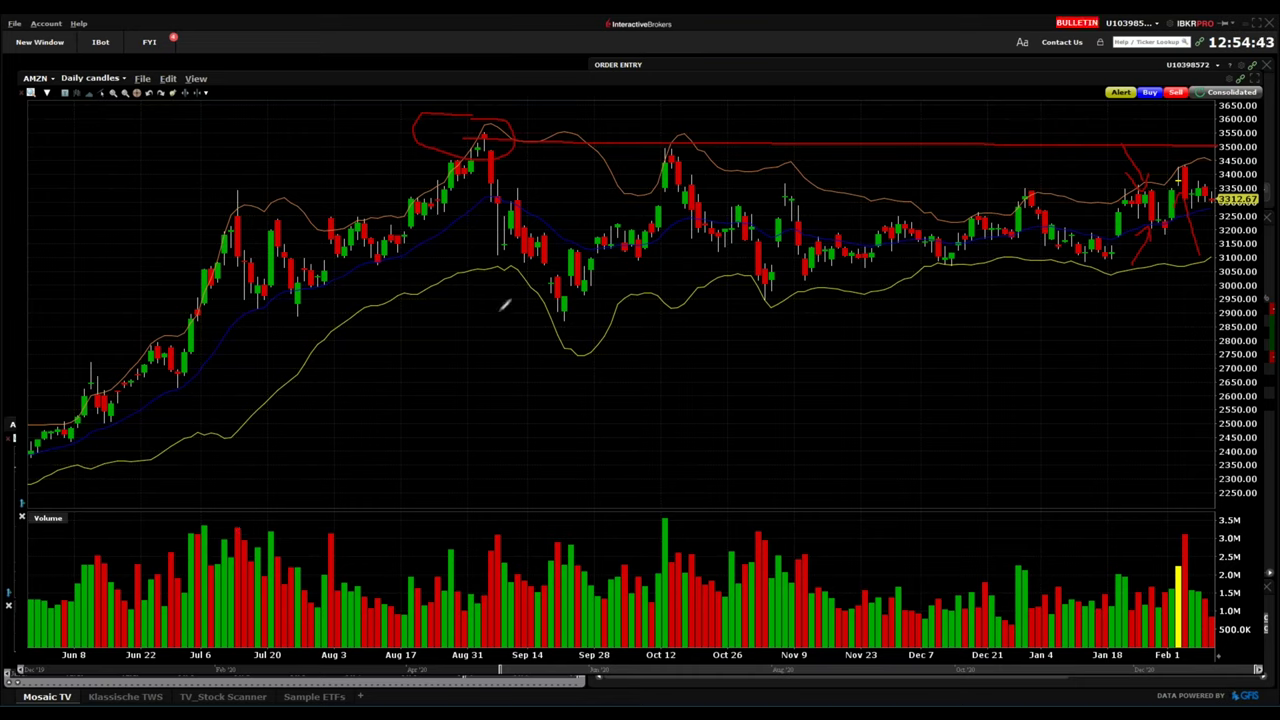
drag(499, 311, 1226, 306)
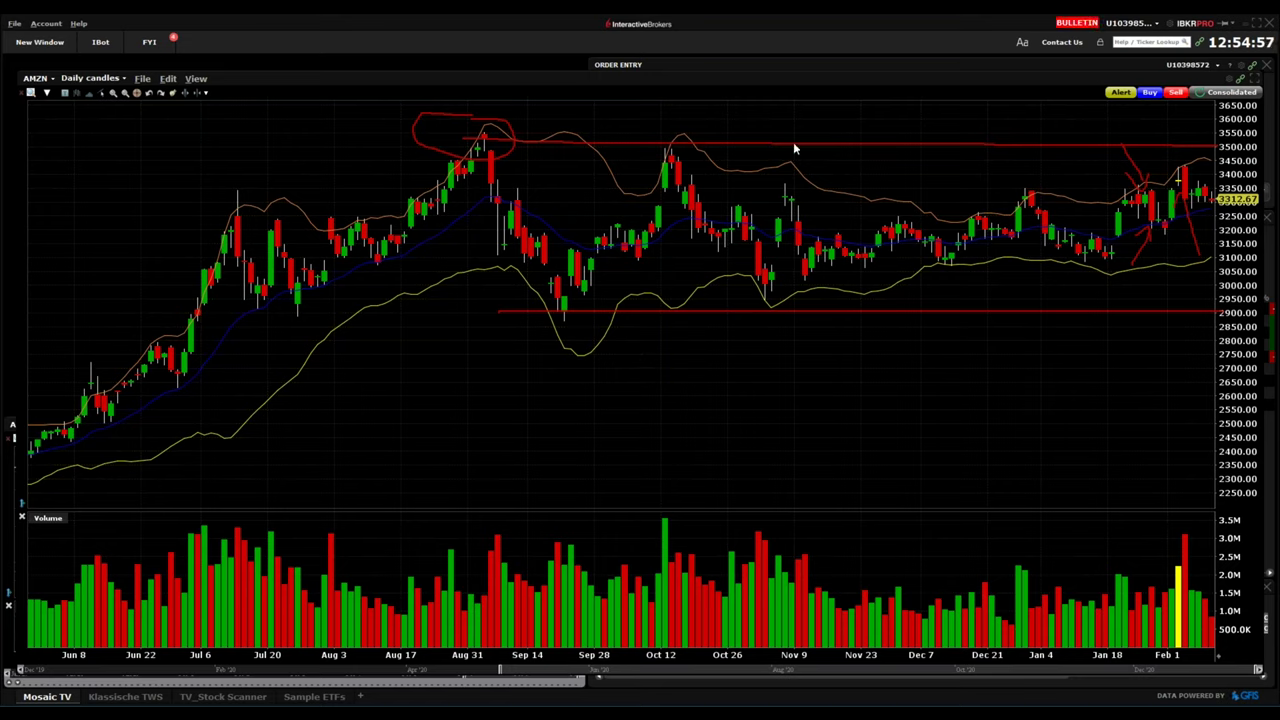
click(804, 99)
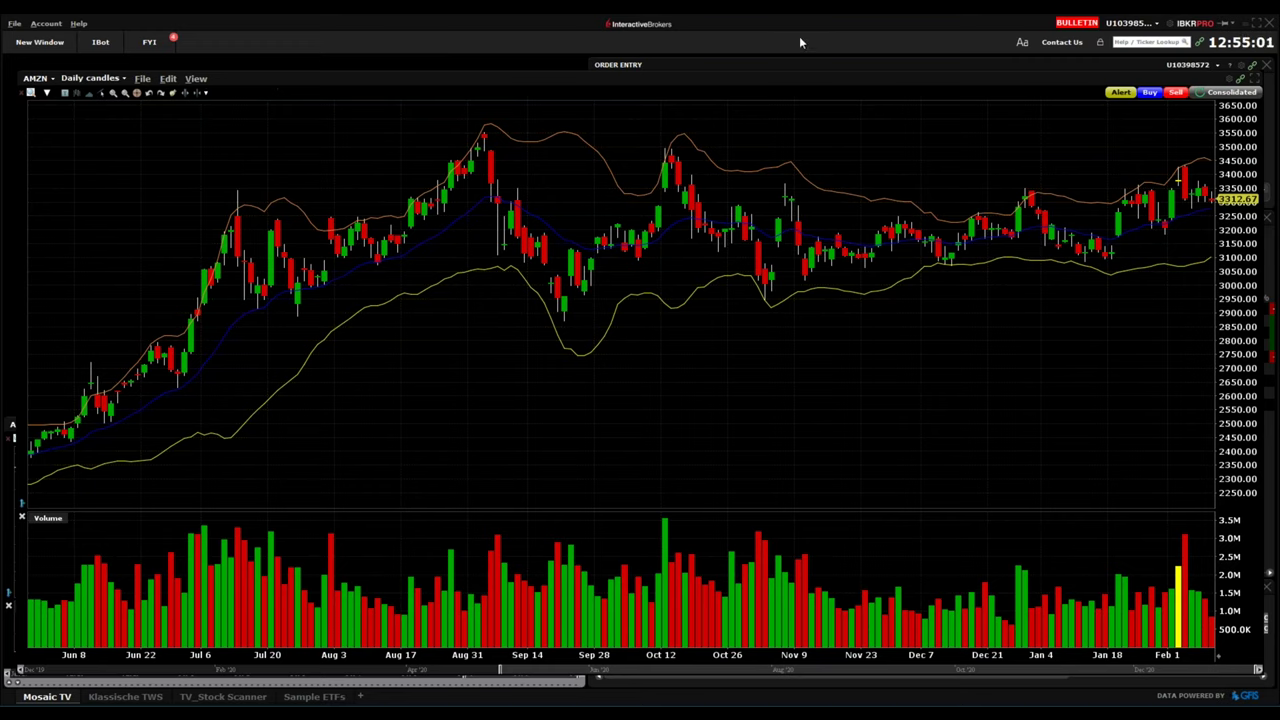
Compress the AMZN daily chart to show a longer price history, and restore the chart to its place in the layout.
click(199, 92)
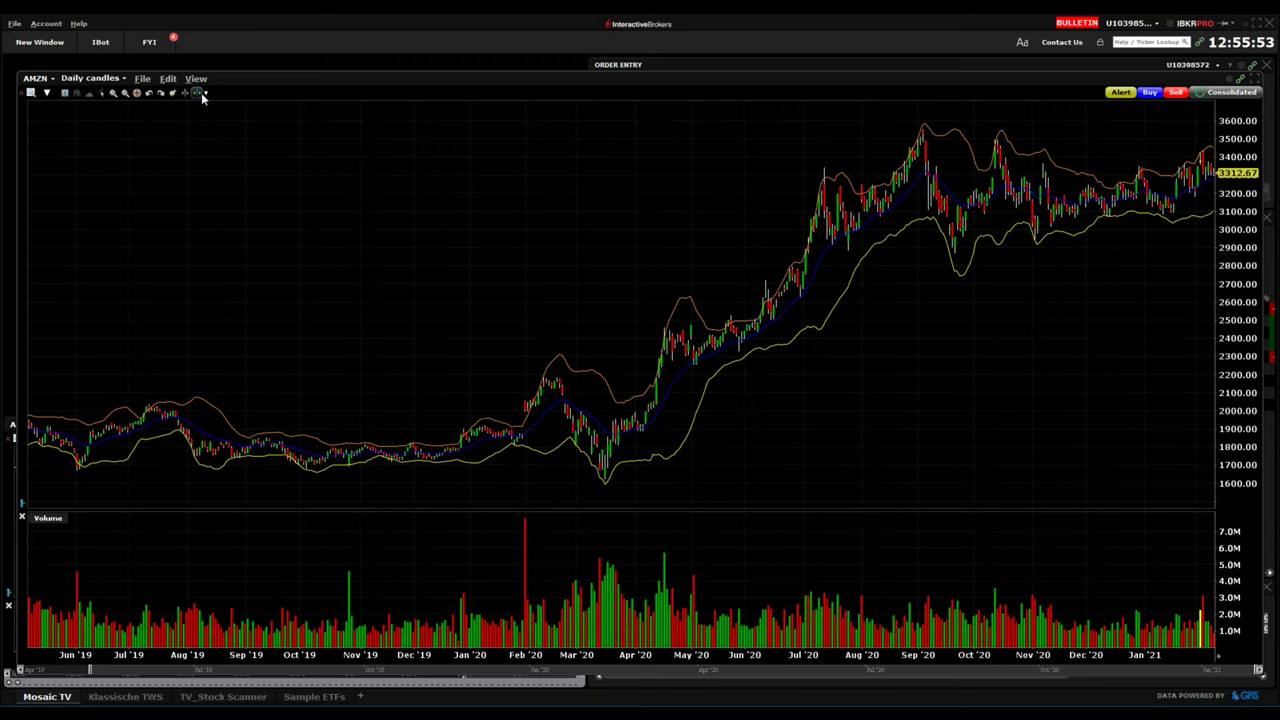
click(42, 82)
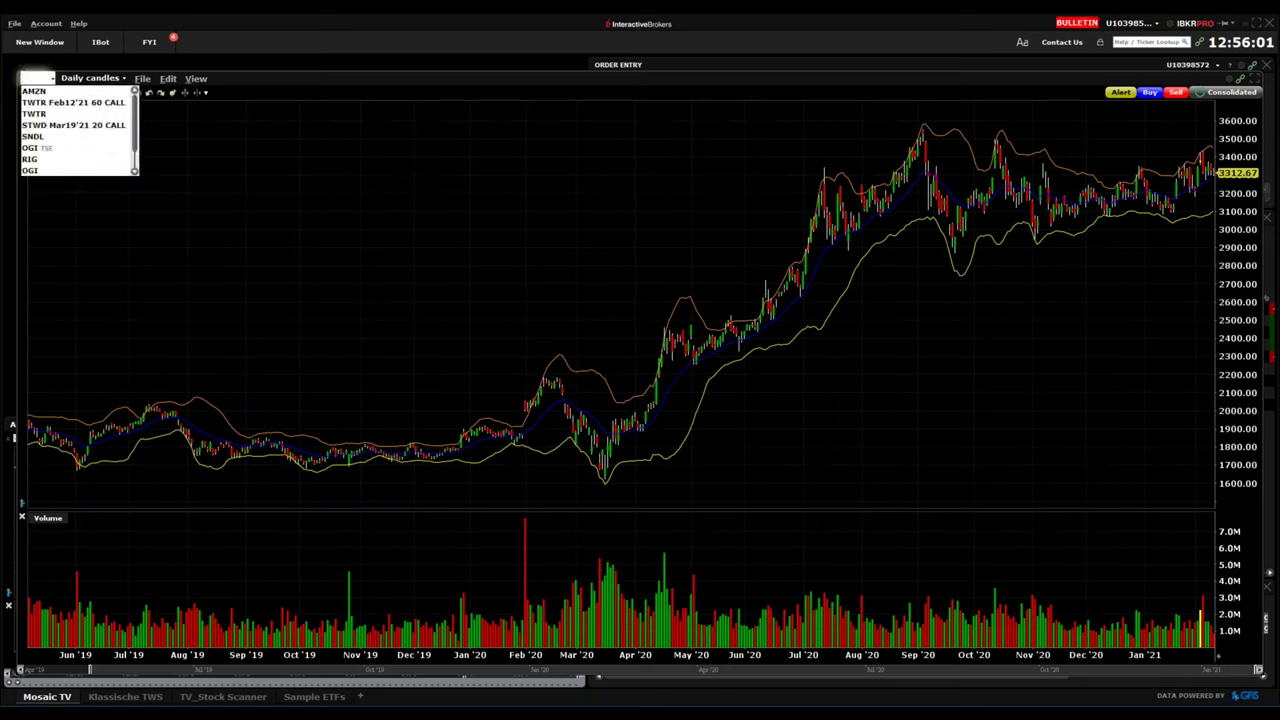
click(48, 94)
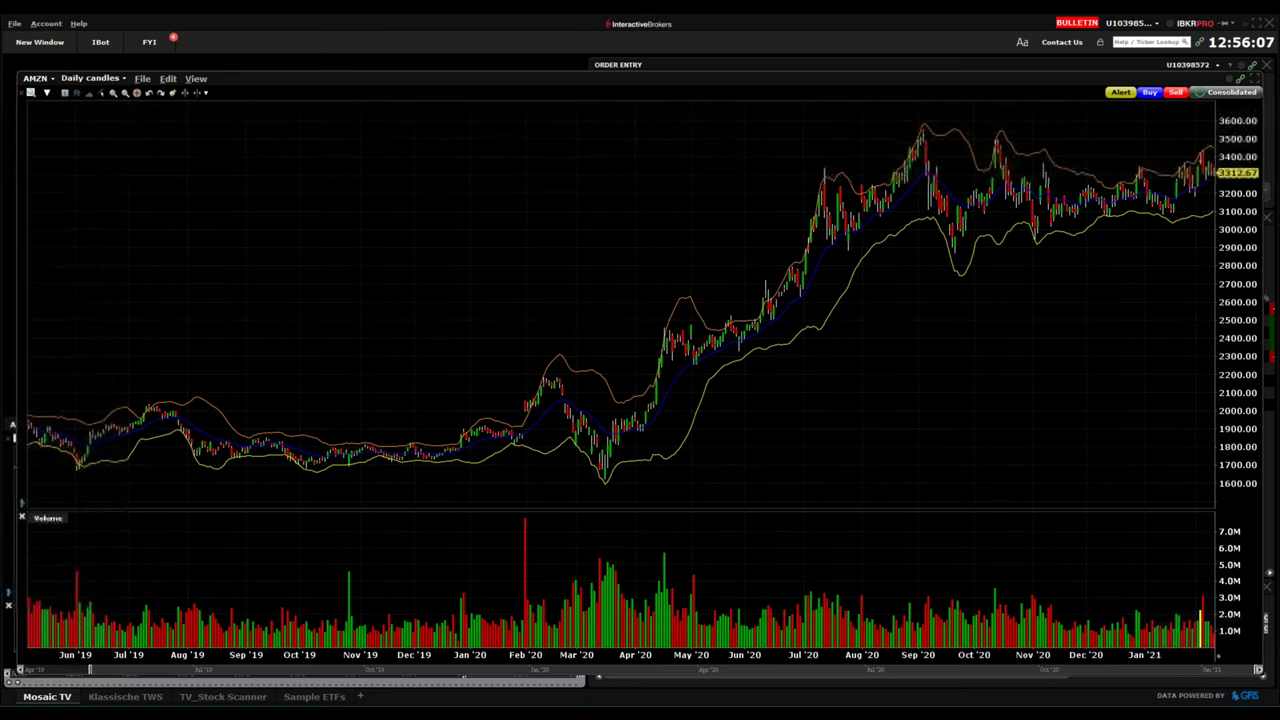
click(1252, 66)
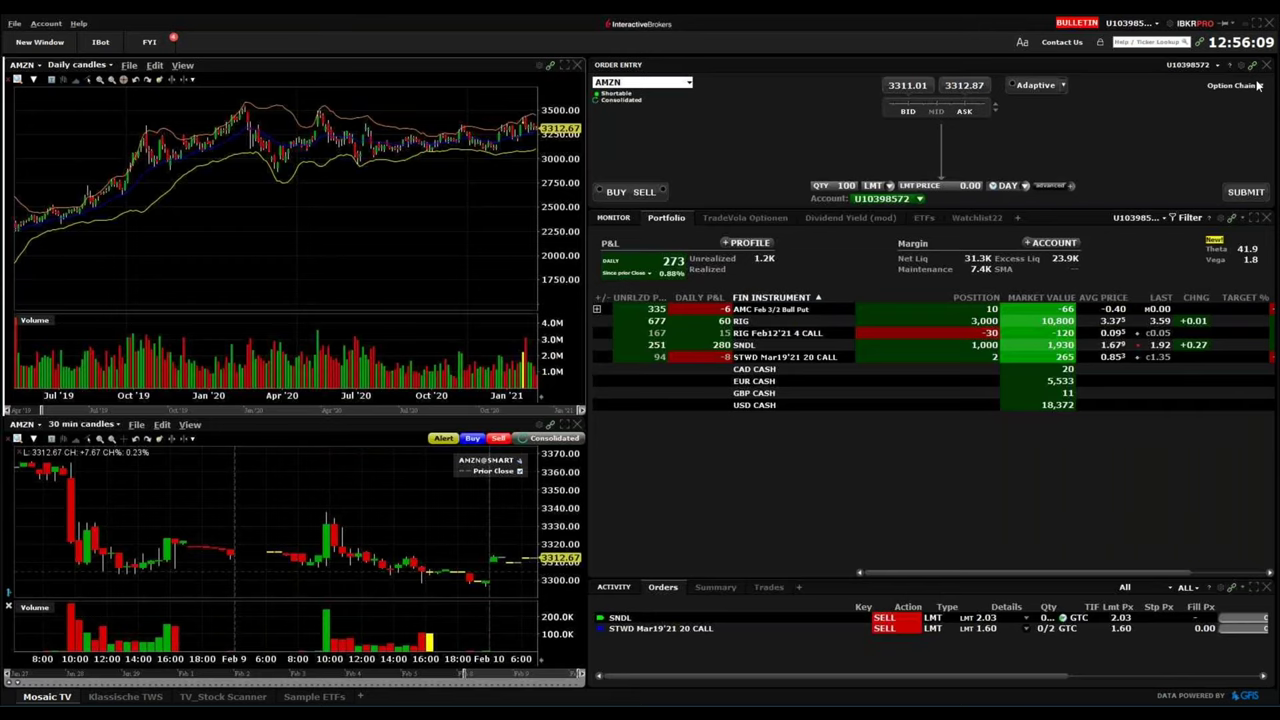
Add the AMZN CFD from the Amazon.com Inc NASDAQ listing to Watchlist22, including its underlying stock.
click(976, 217)
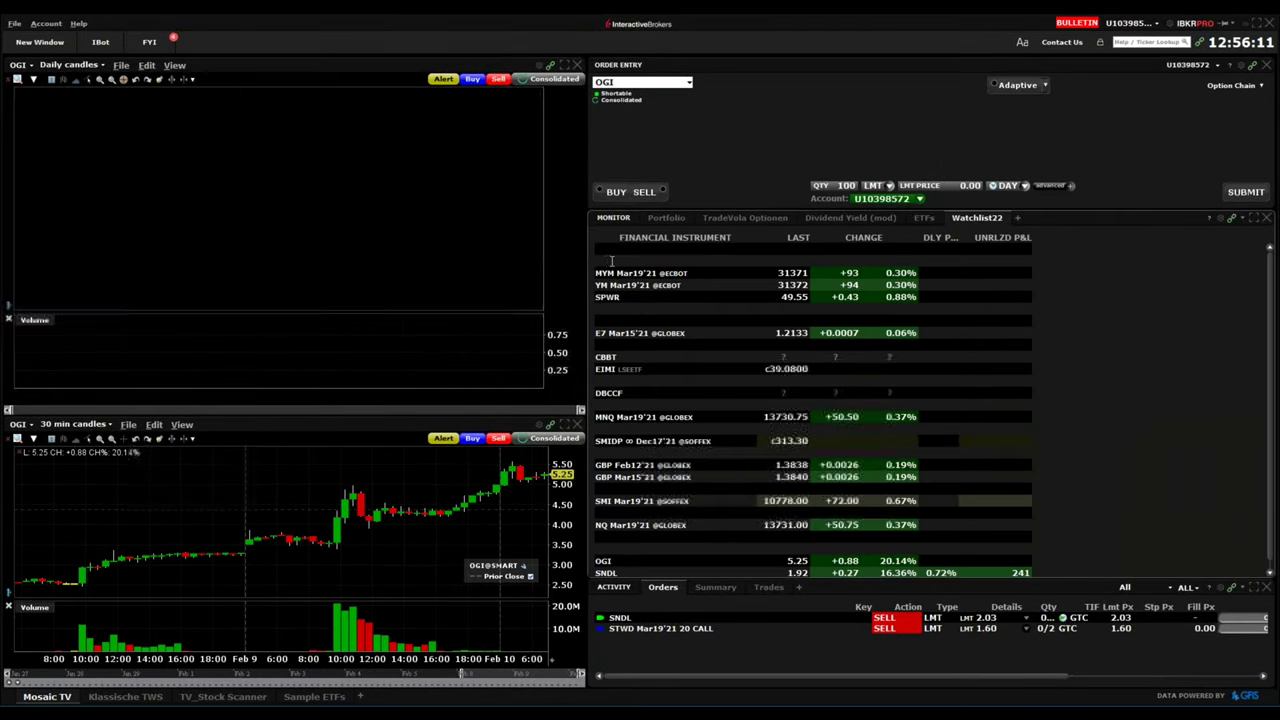
click(608, 250)
text(mc)
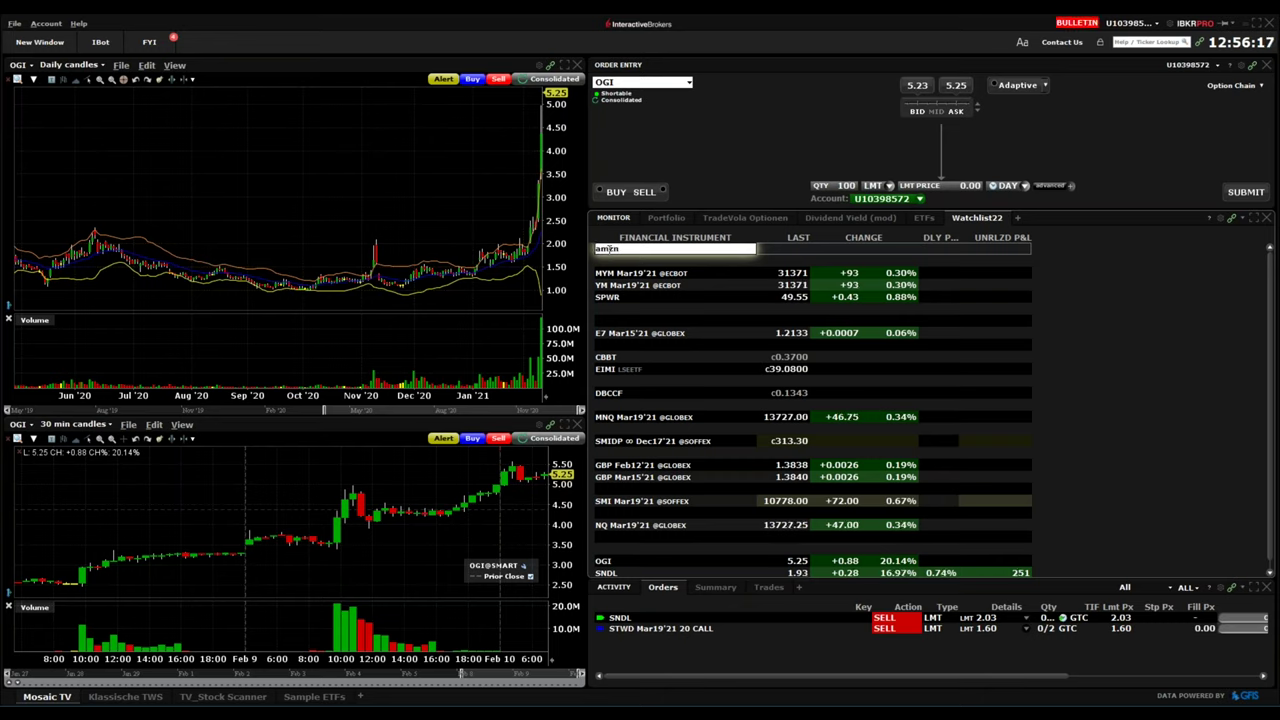
key(Escape)
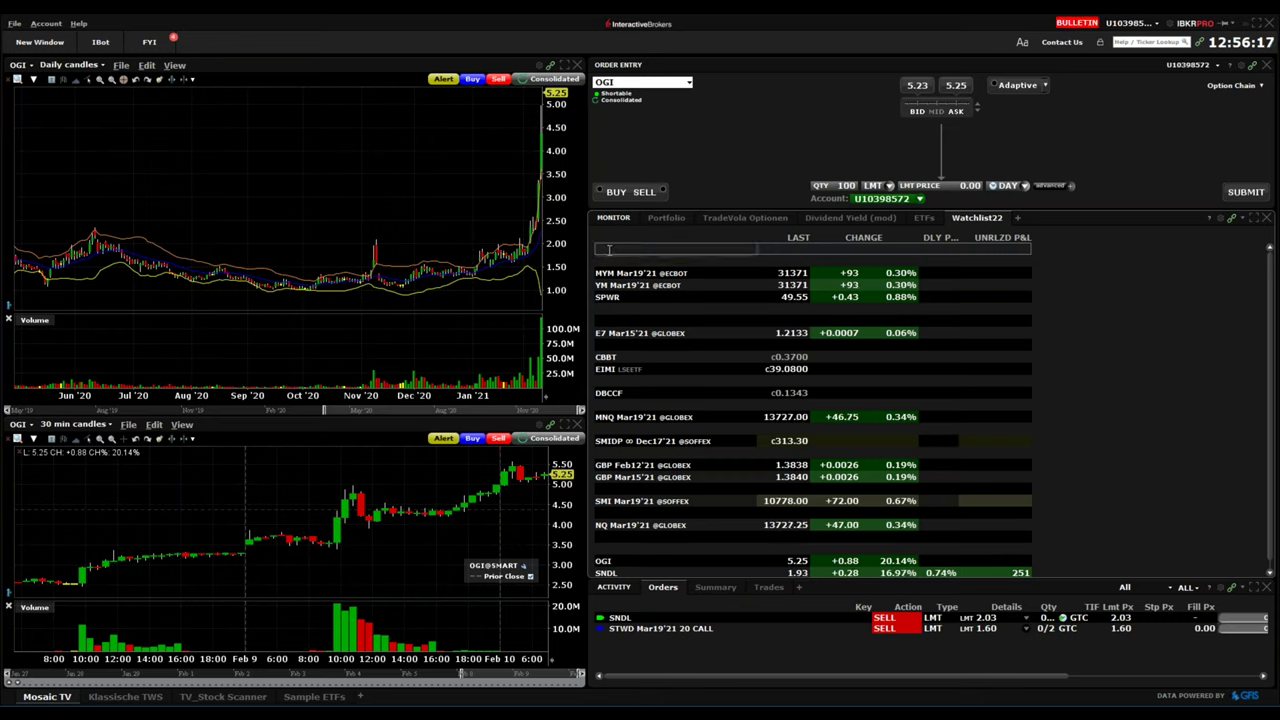
text(amzn)
key(Return)
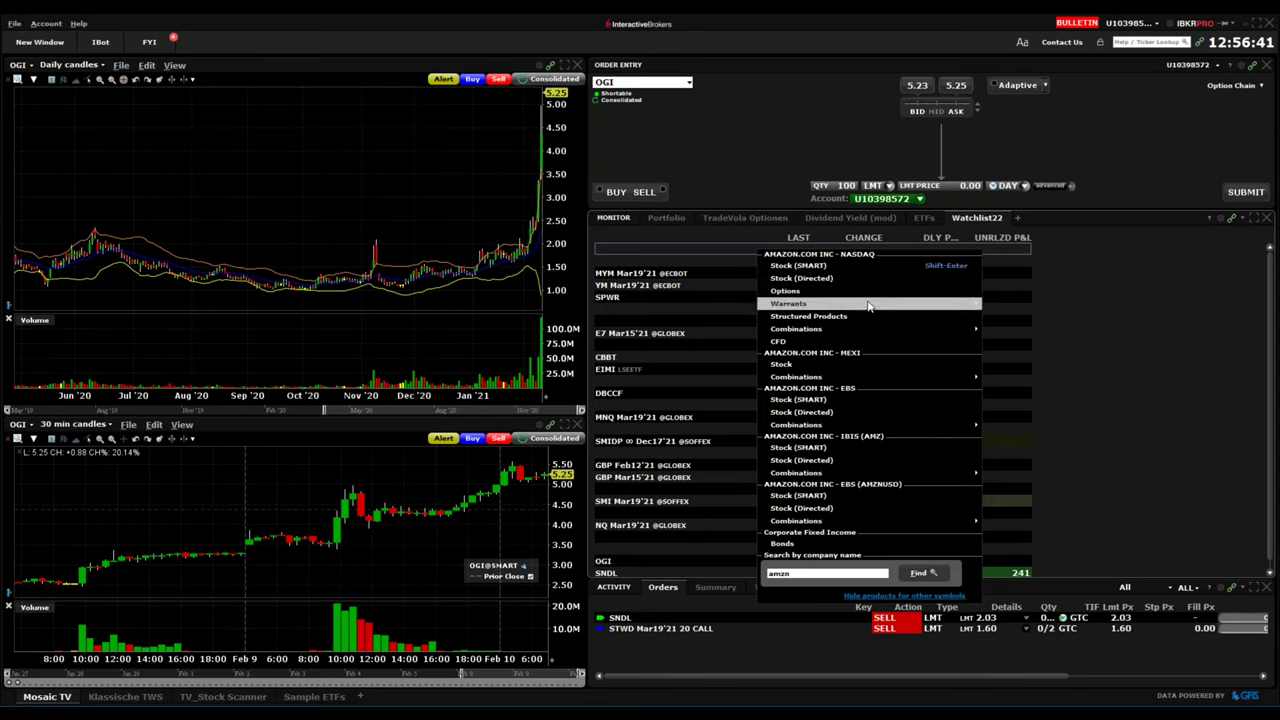
mouse_move(868, 306)
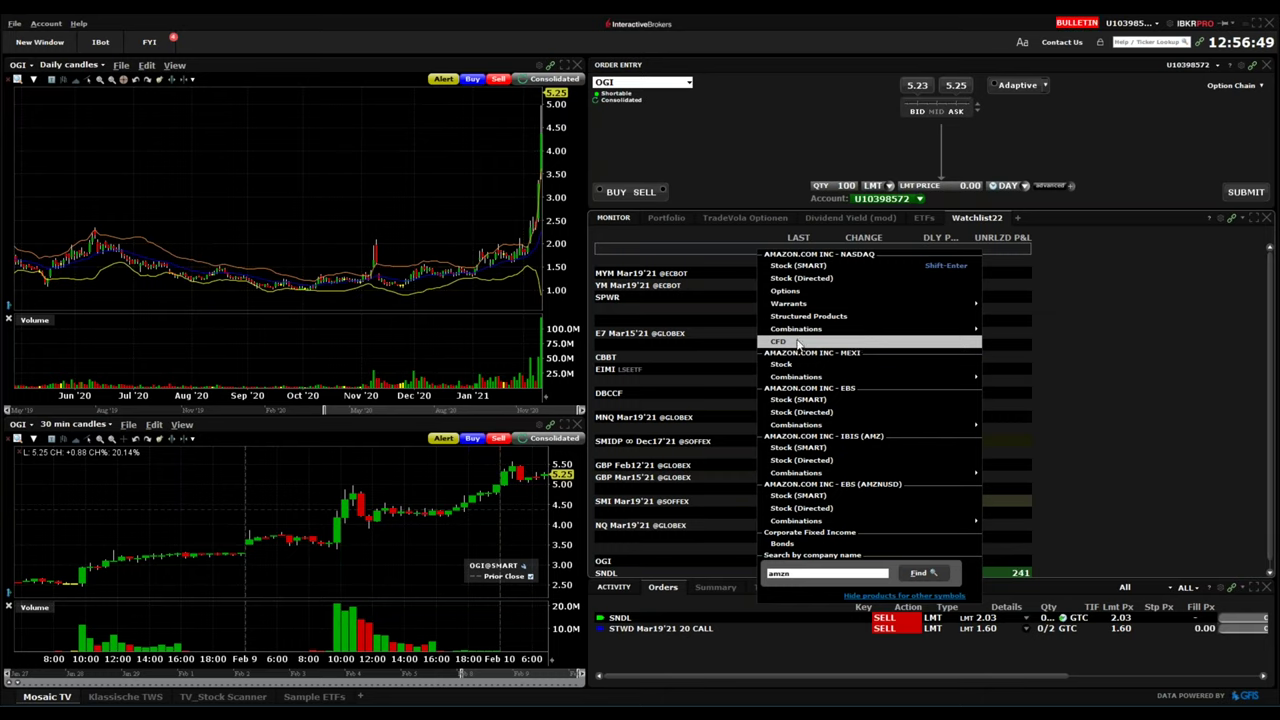
click(798, 344)
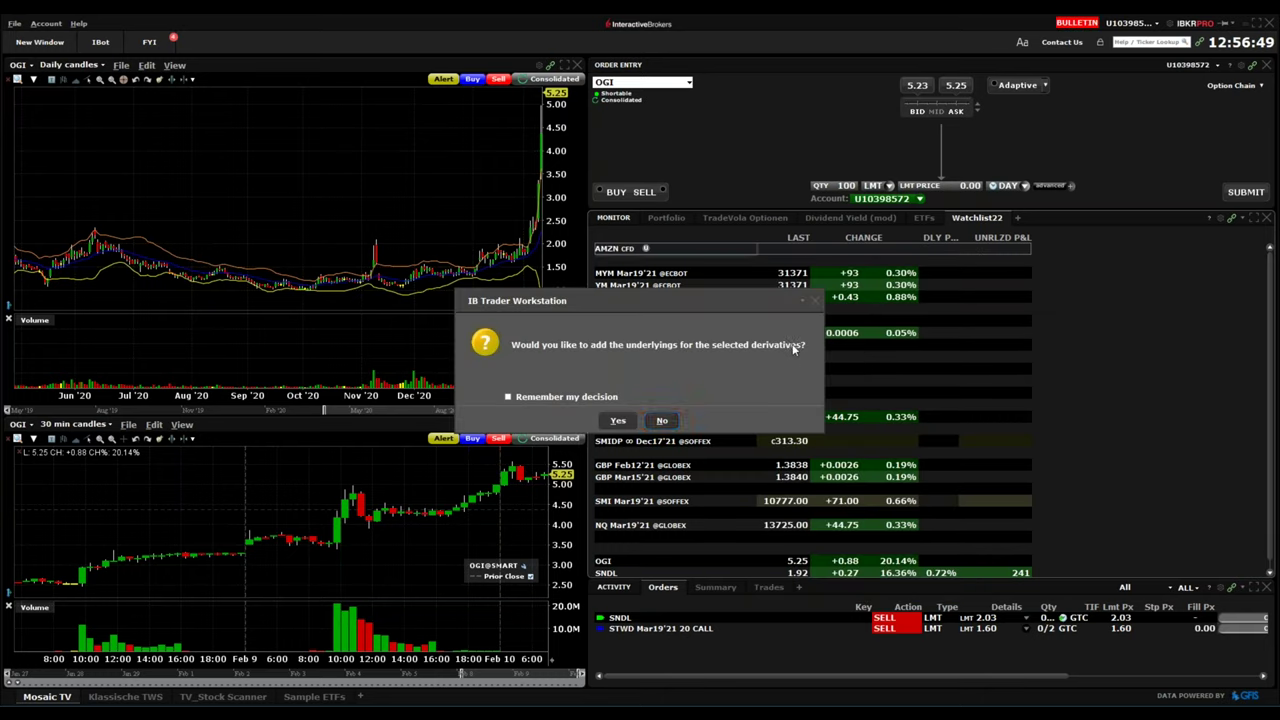
click(617, 421)
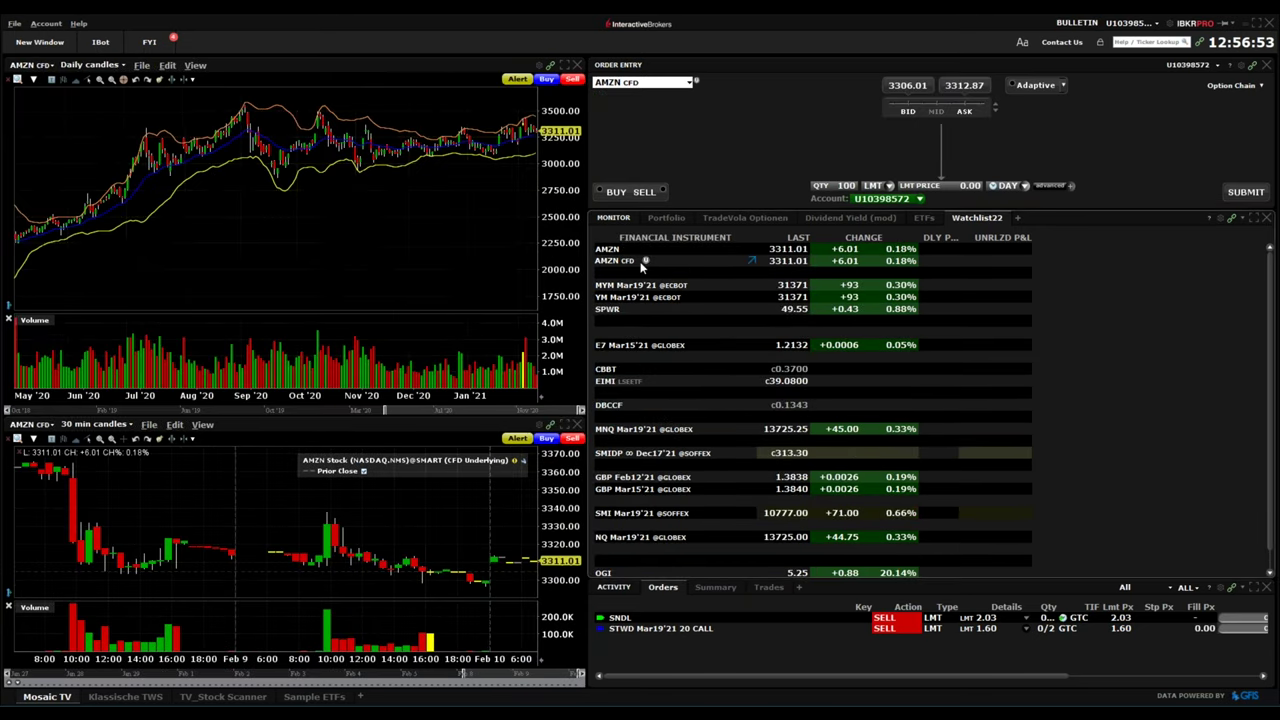
Prepare a buy limit order for 1 AMZN CFD with a limit price of 3200.00.
click(838, 186)
key(Return)
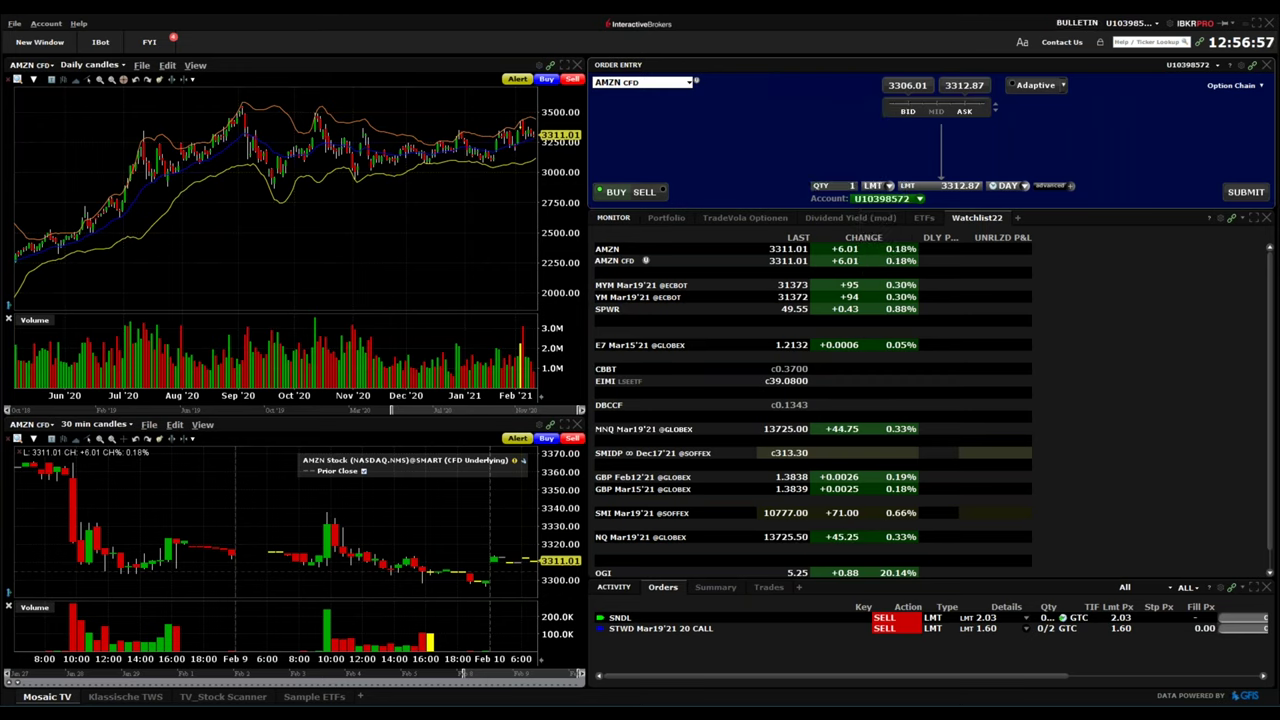
click(965, 186)
text(3200)
key(Return)
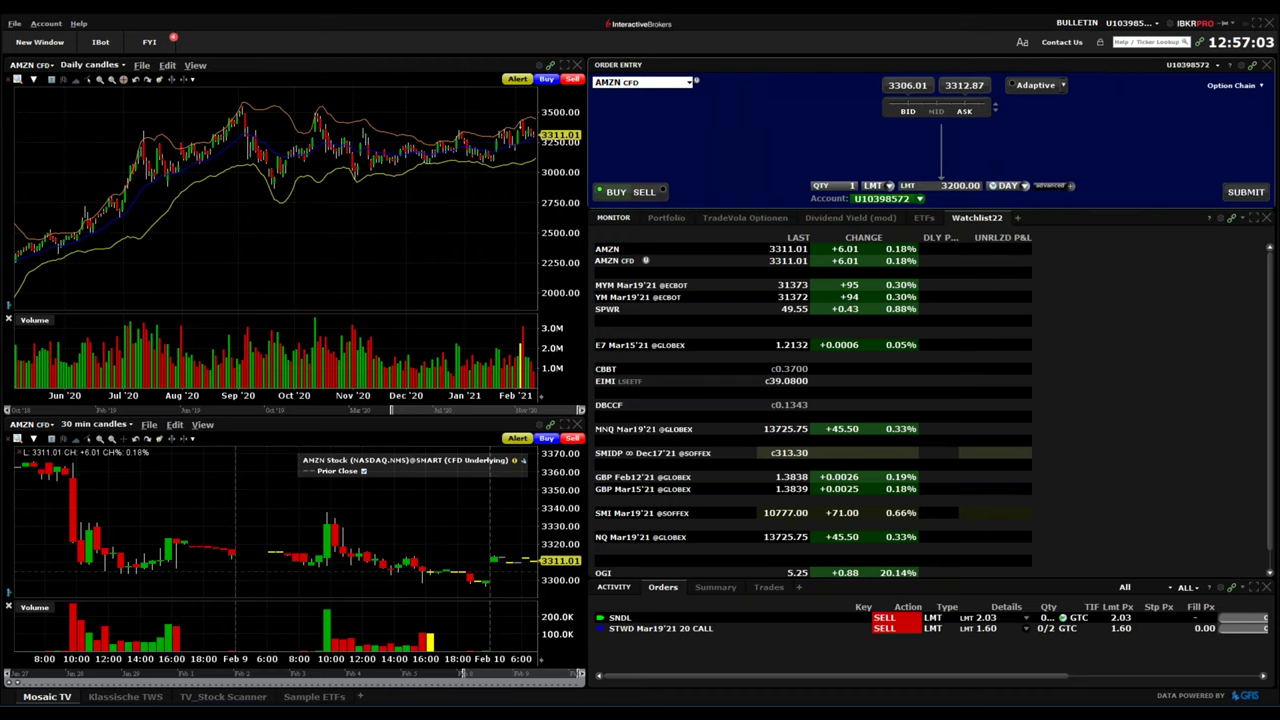
Submit the AMZN CFD order for confirmation, examine its margin impact, and close the confirmation without transmitting.
click(1246, 192)
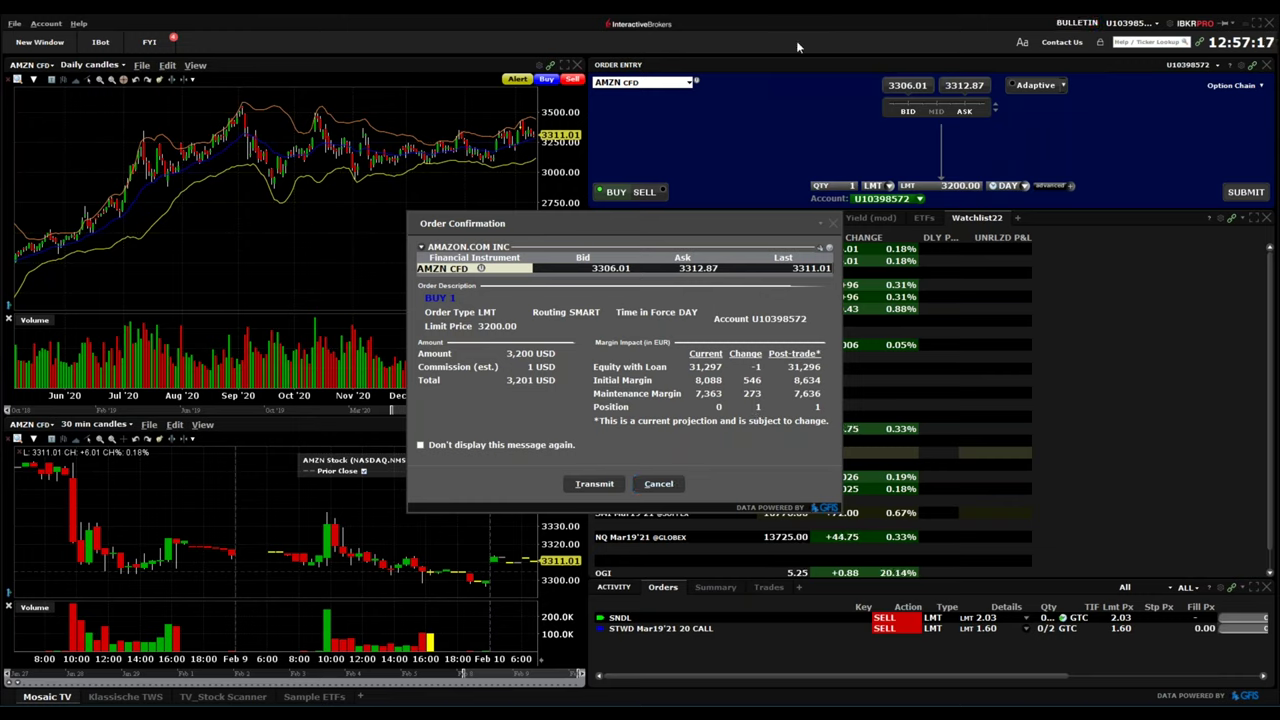
mouse_move(780, 370)
mouse_down()
mouse_move(705, 368)
mouse_move(778, 372)
mouse_move(770, 384)
mouse_up()
click(832, 223)
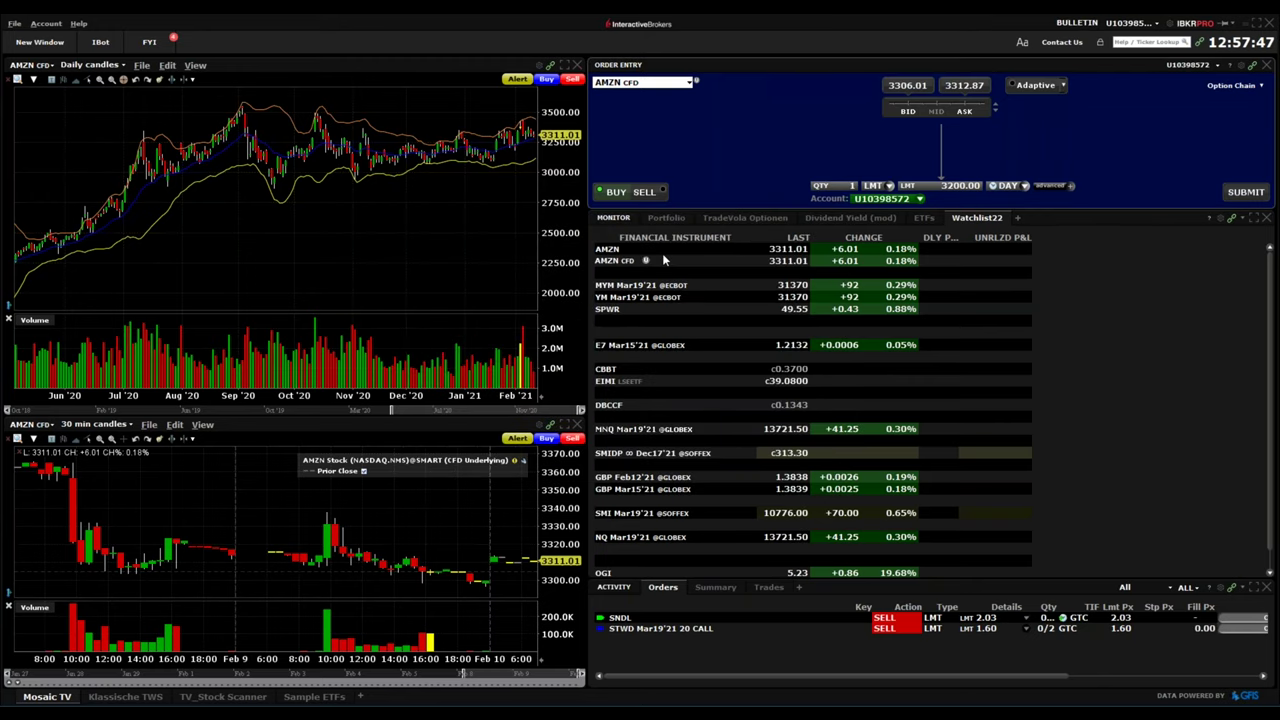
Select the AMZN stock in the watchlist and look up the products available for "amzn" in the empty row beneath the CFD.
click(652, 249)
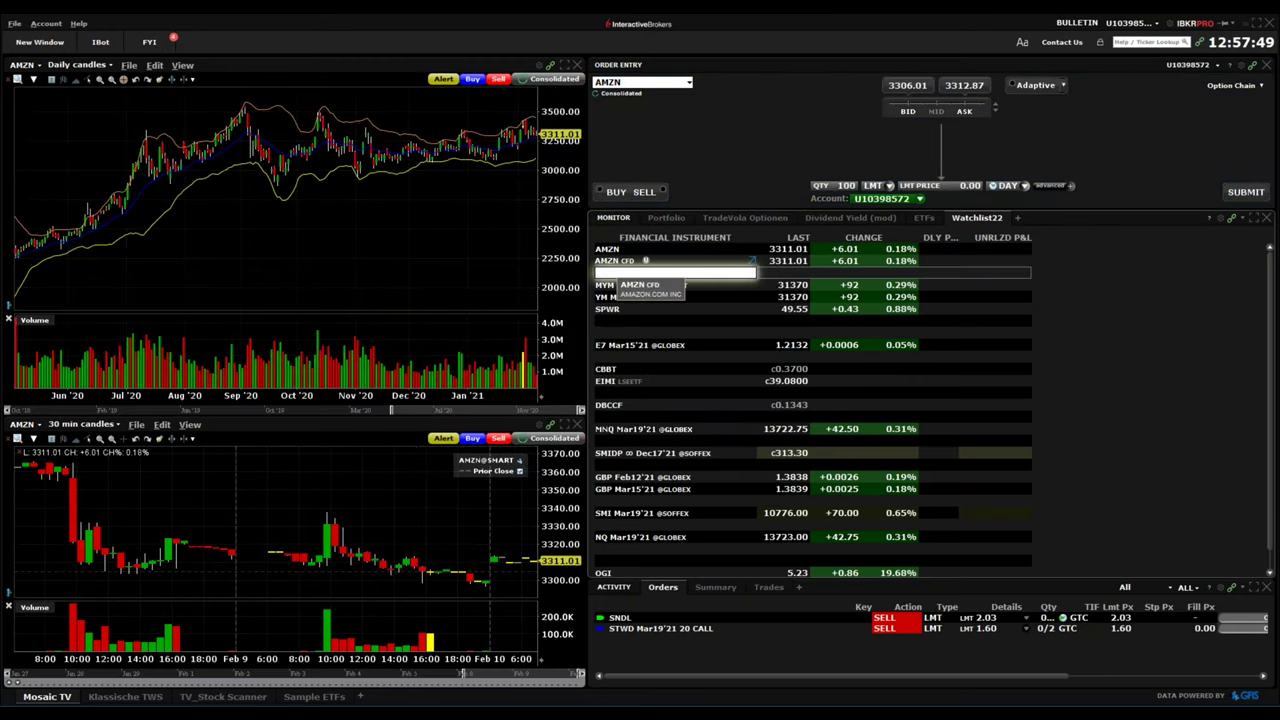
text(amz)
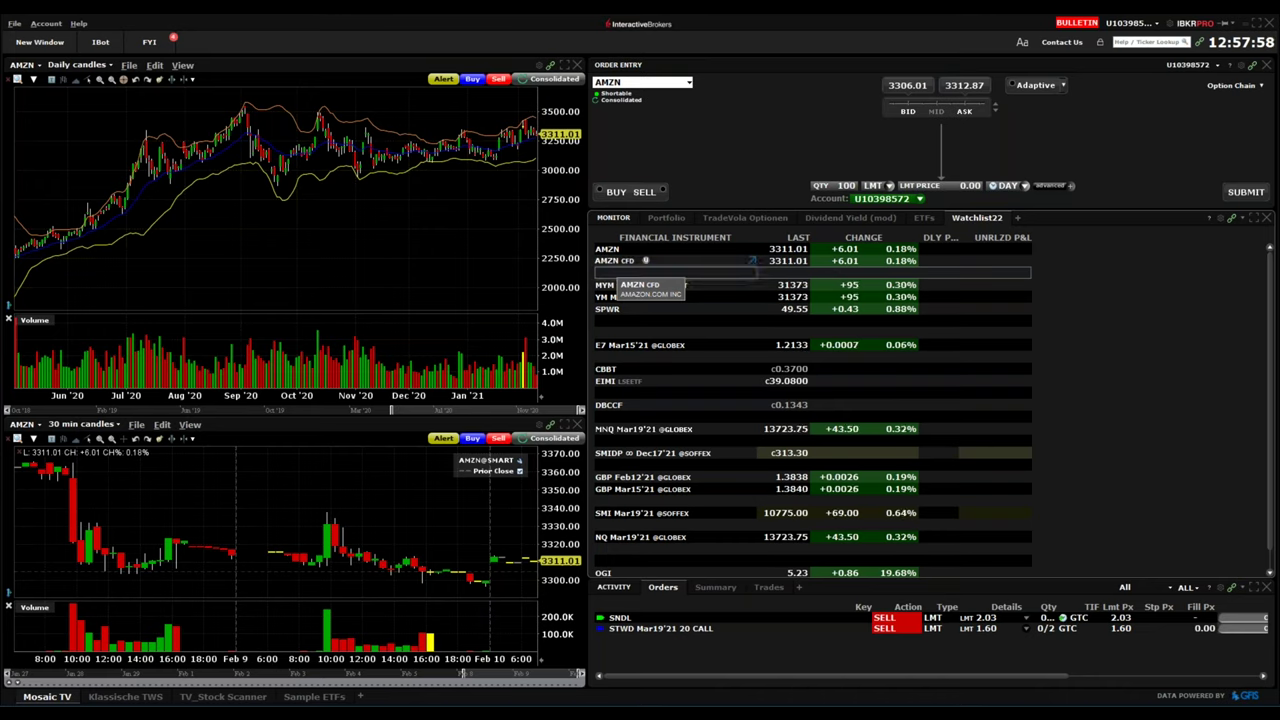
key(Return)
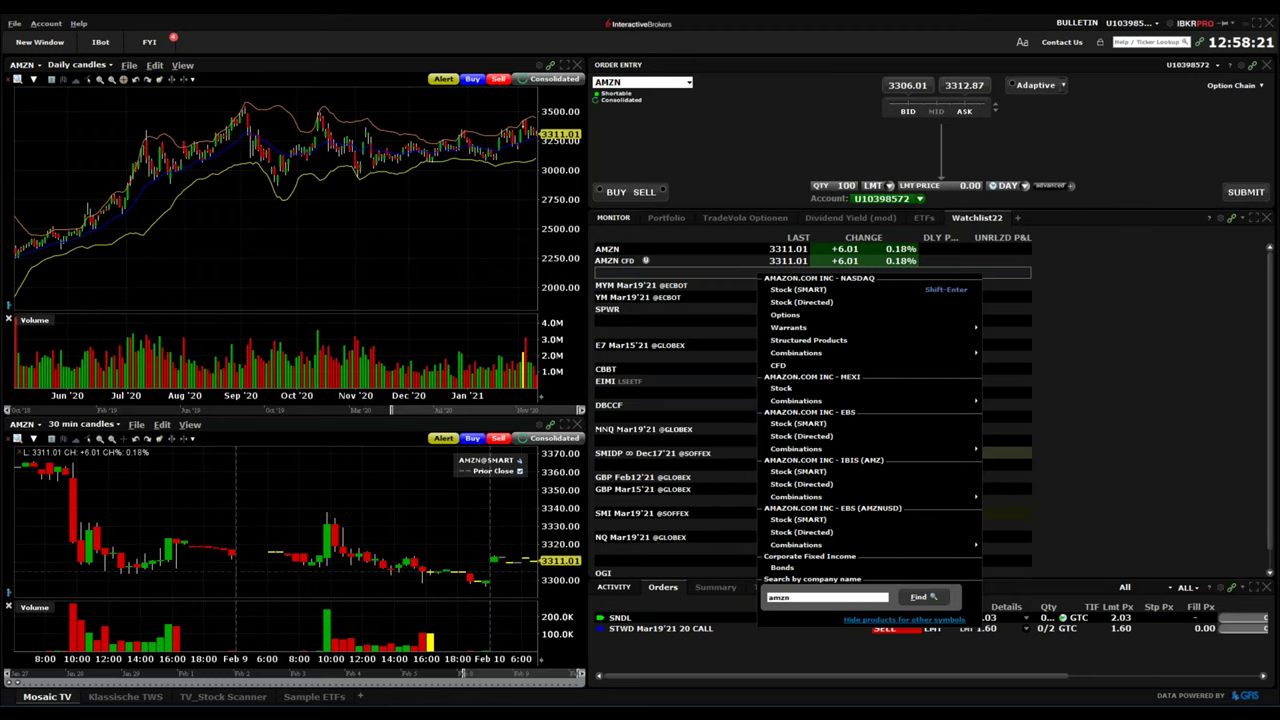
Switch to Chrome and view the example table of stocks and dollar amounts on the Interactive Brokers Fractional Trading page.
key(alt+Tab)
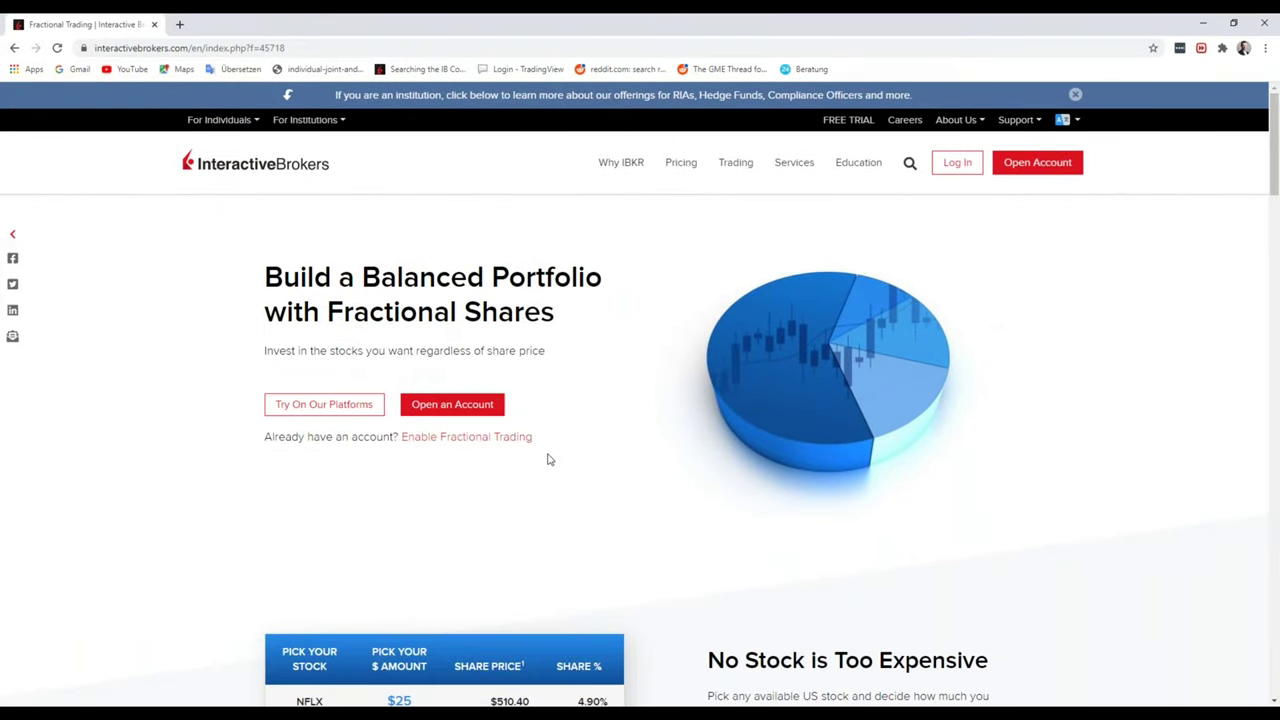
scroll(580, 443, down, 2)
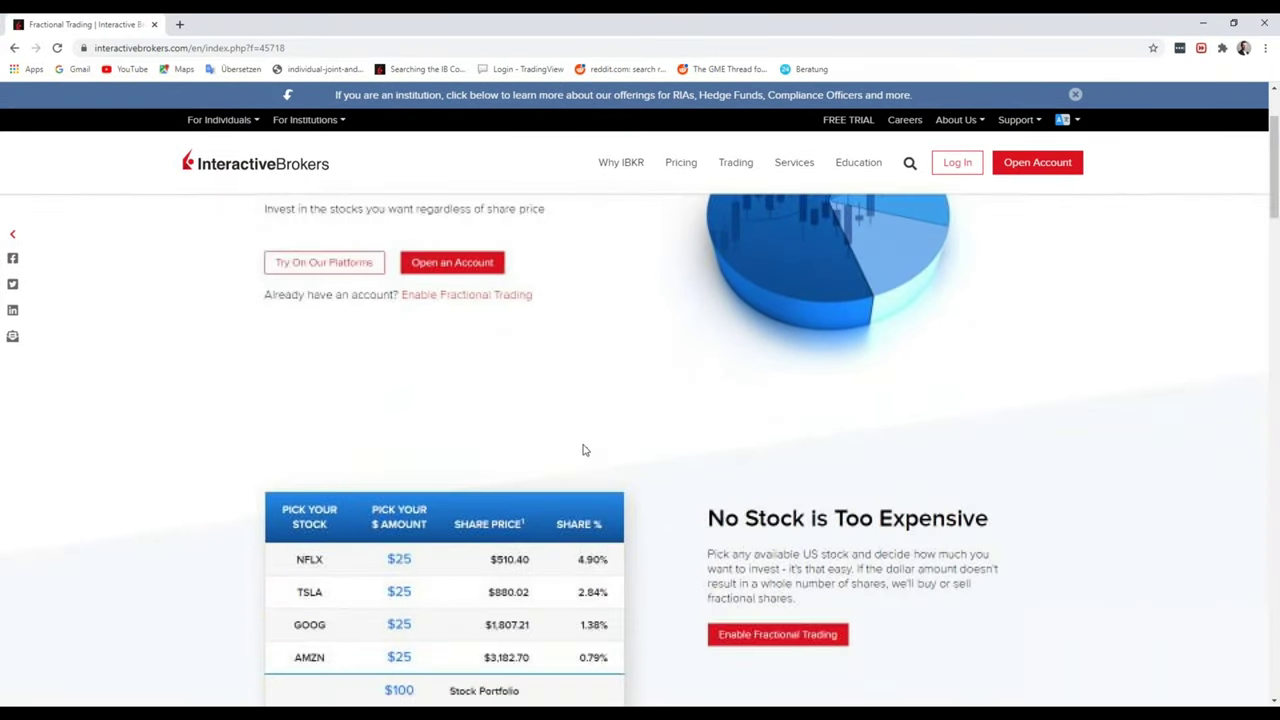
scroll(574, 485, down, 1)
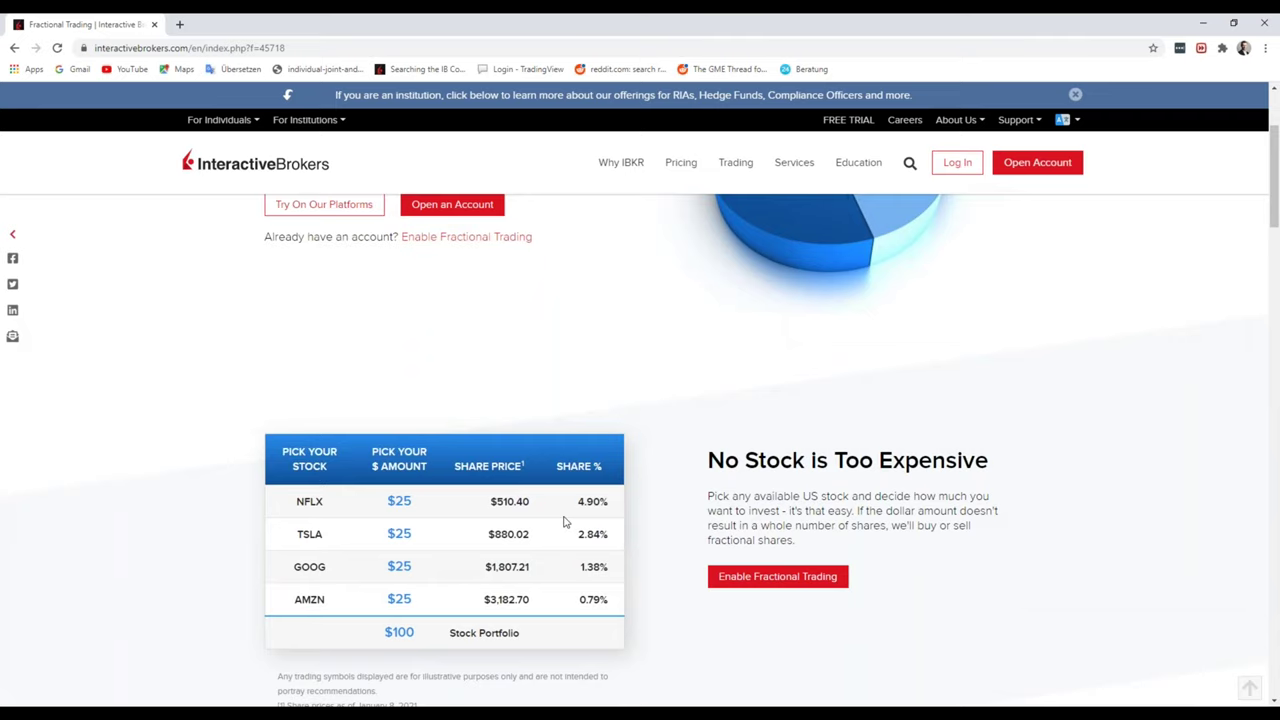